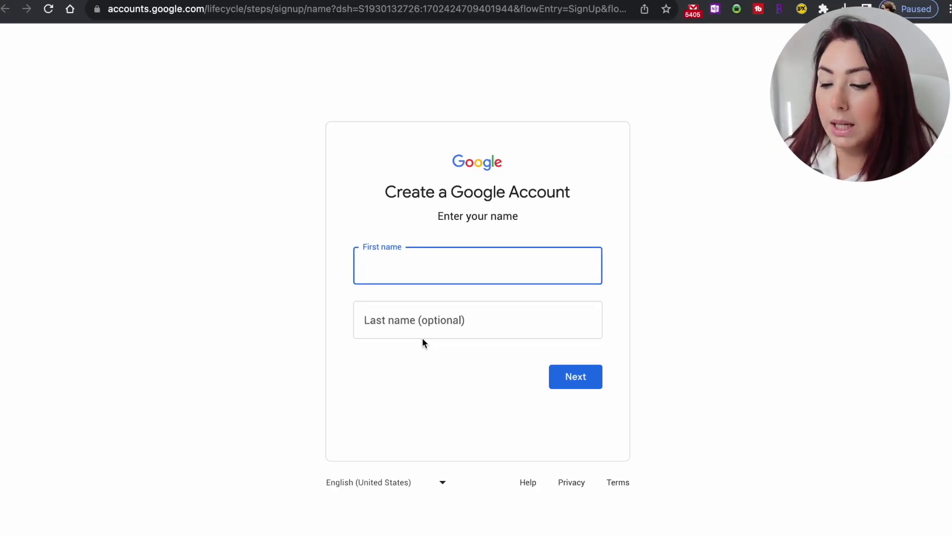
Enter the child's first and last name and continue.
type("t")
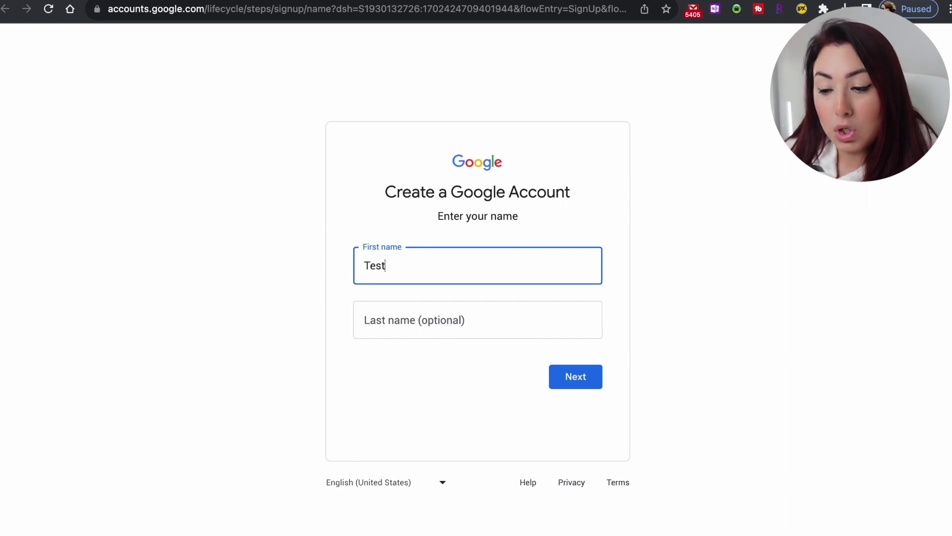
left_click(367, 319)
type("Test Last")
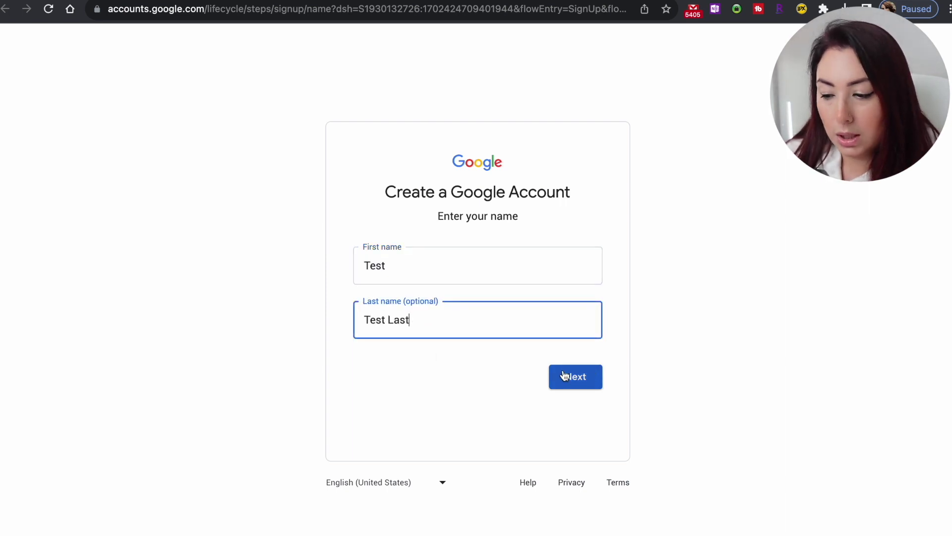
left_click(584, 384)
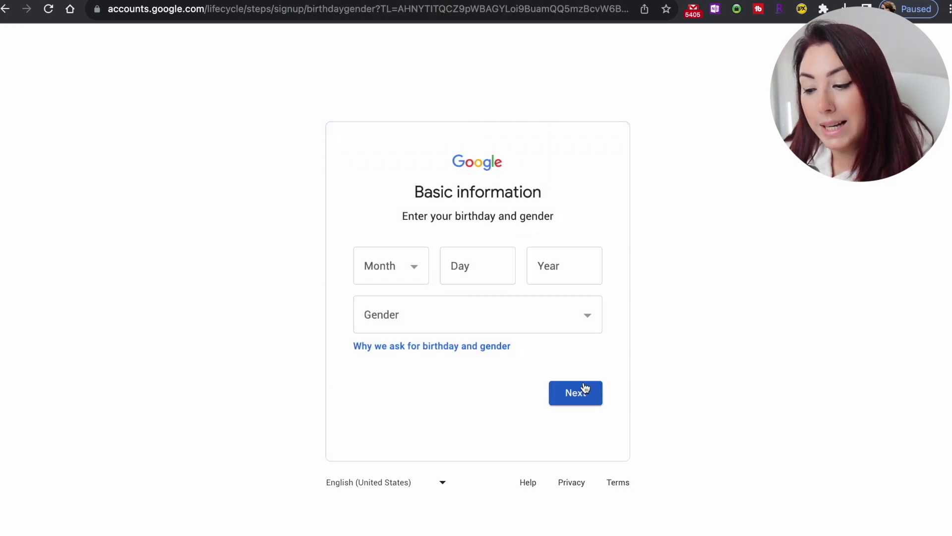
Set the birthday to May 06, 2018.
left_click(408, 267)
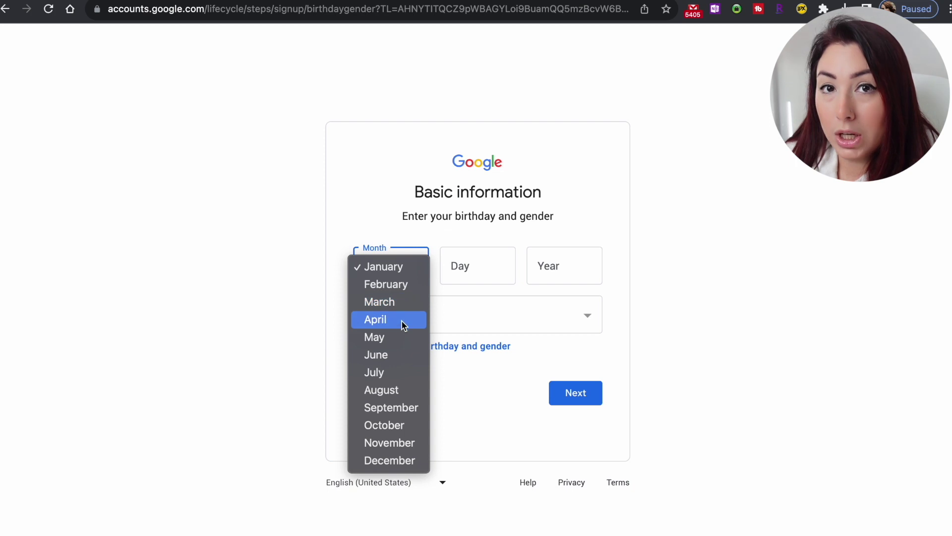
left_click(396, 338)
left_click(466, 274)
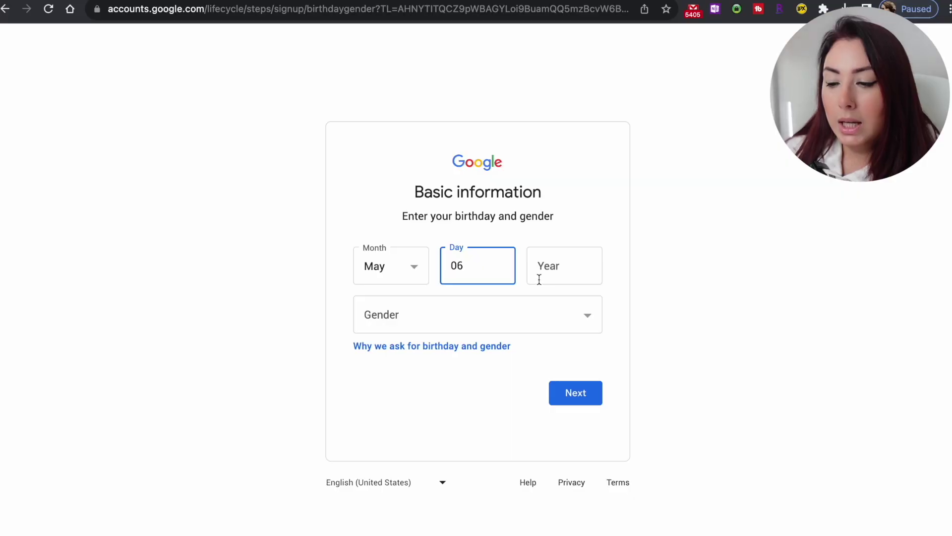
left_click(548, 274)
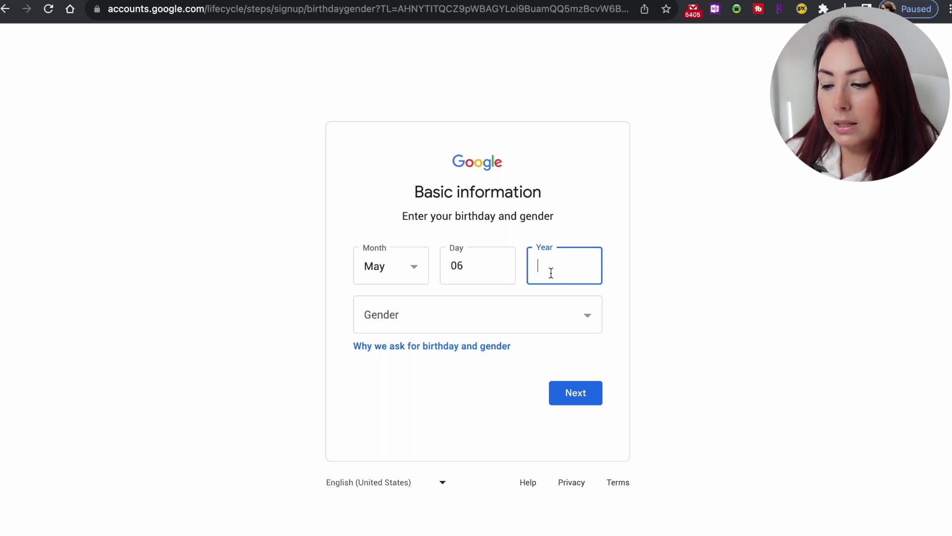
type("20")
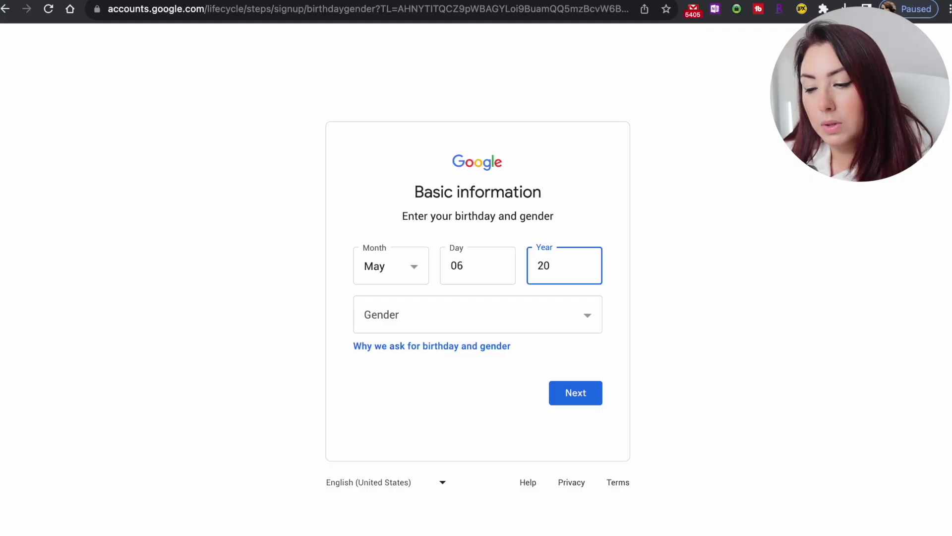
type("18")
Set the gender to Male and submit the birthday and gender.
key("Tab")
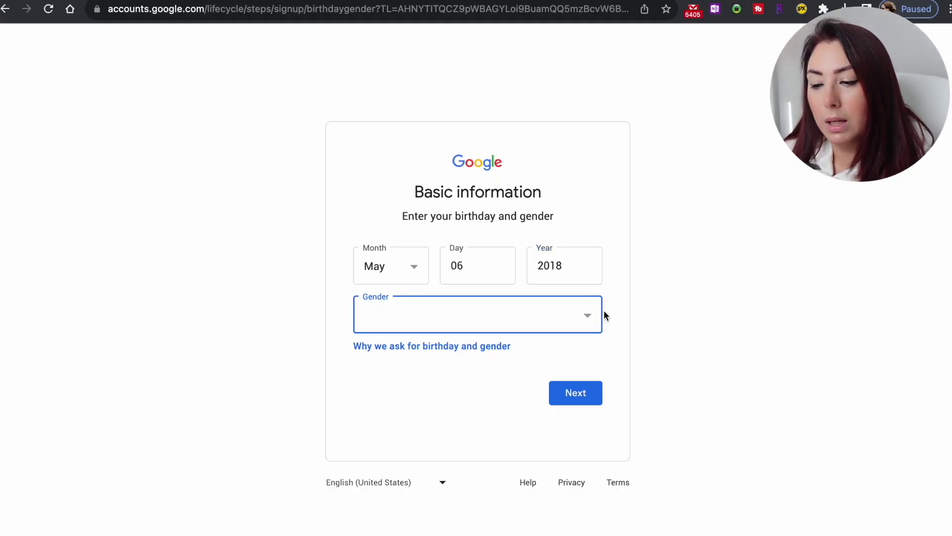
left_click(574, 324)
left_click(562, 333)
left_click(562, 328)
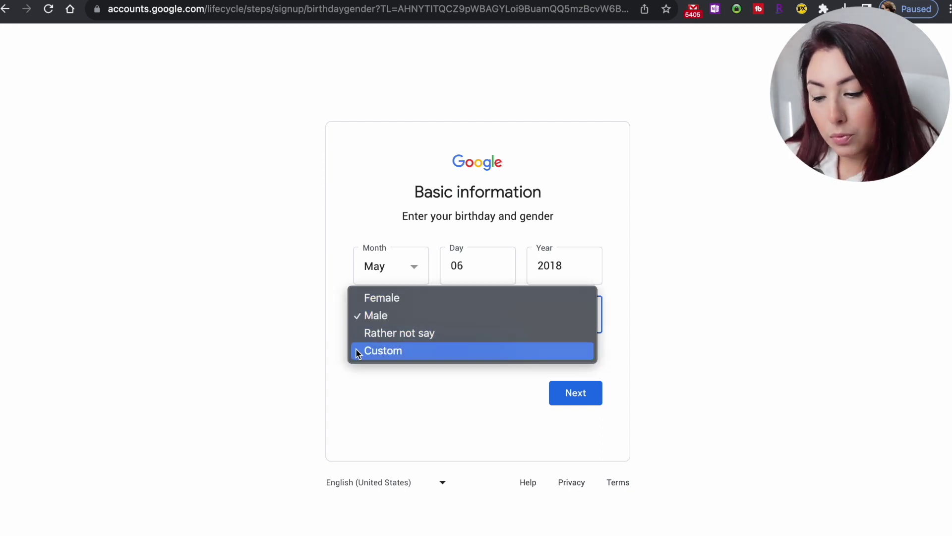
left_click(499, 417)
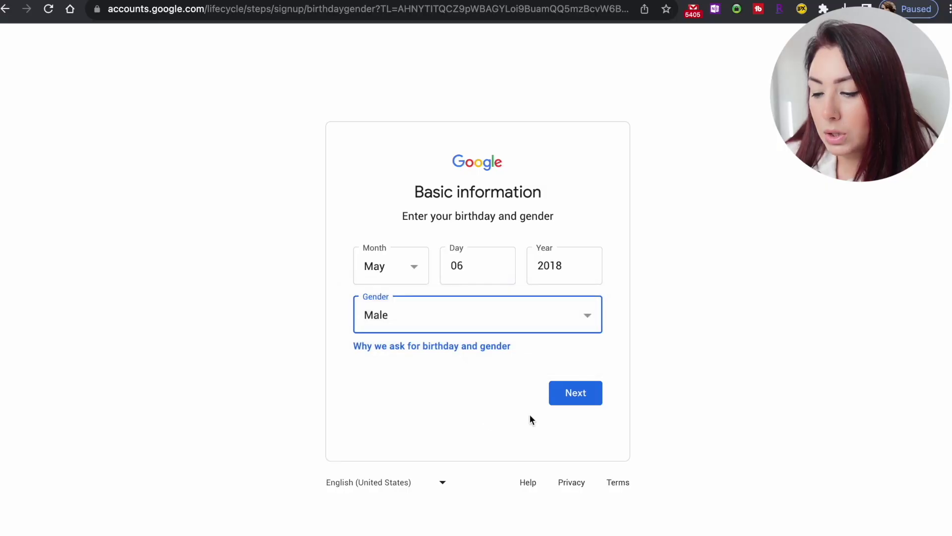
left_click(571, 403)
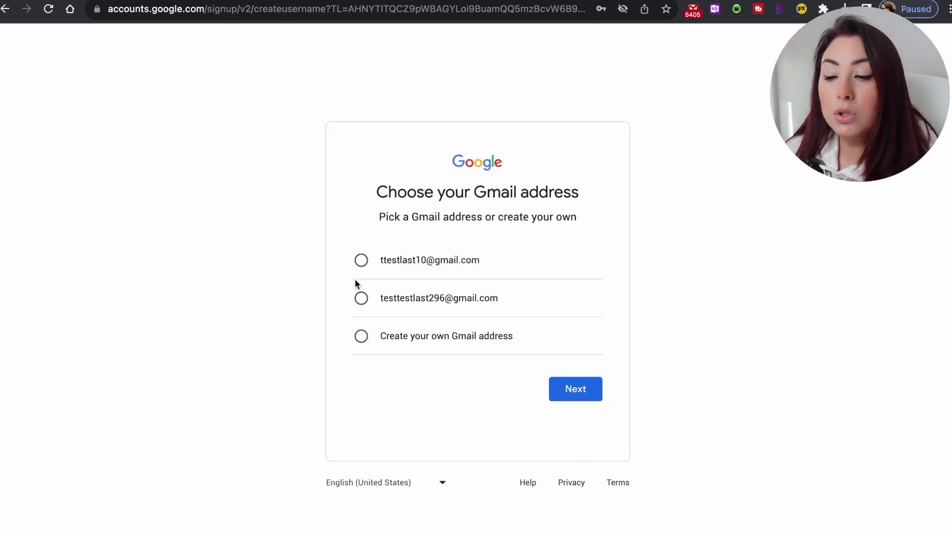
Choose to create a custom Gmail address and submit a first username, which is taken.
left_click(362, 337)
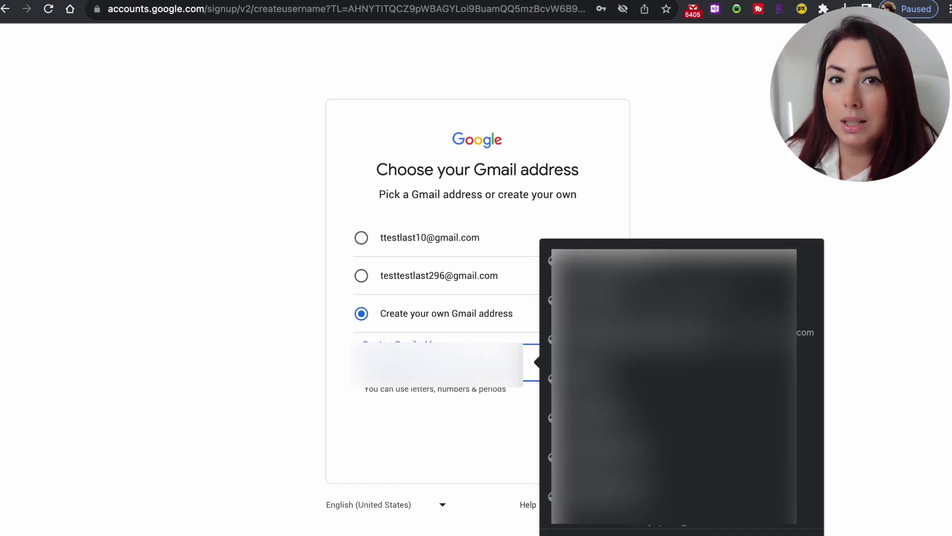
left_click(403, 399)
left_click(437, 362)
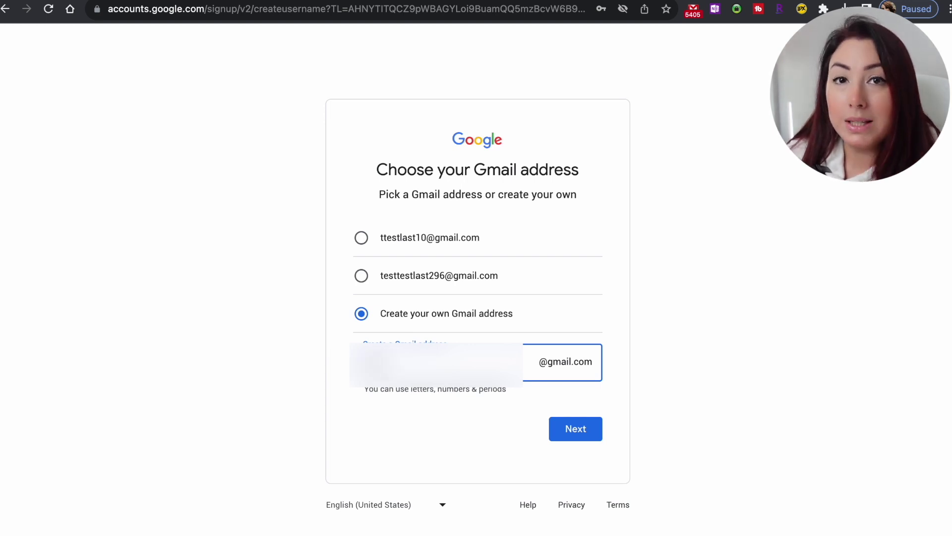
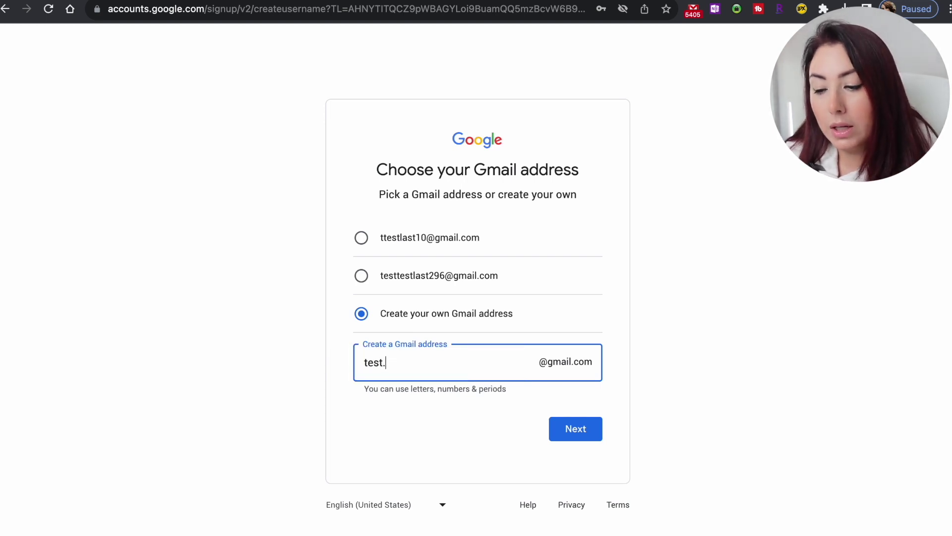
left_click(573, 429)
Replace the taken username with a new one and submit it.
left_click(427, 364)
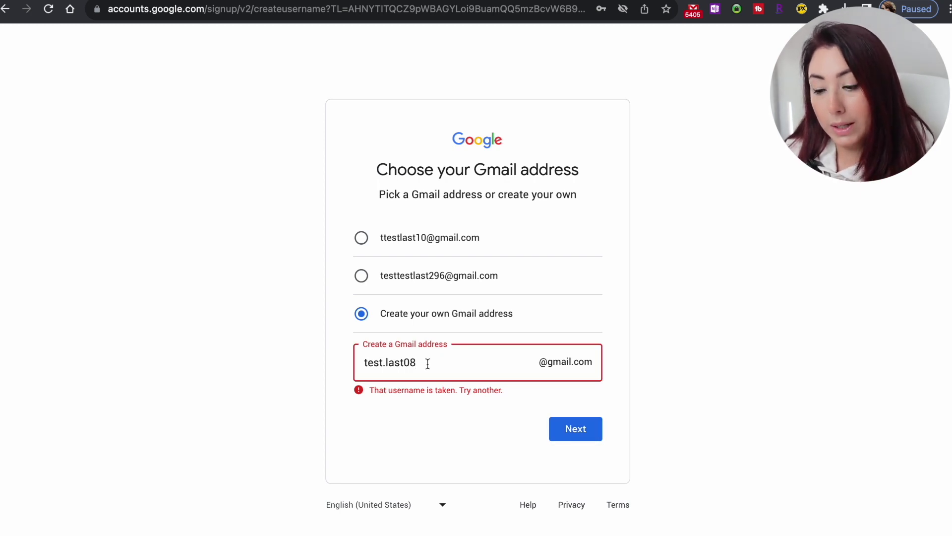
key("super+a")
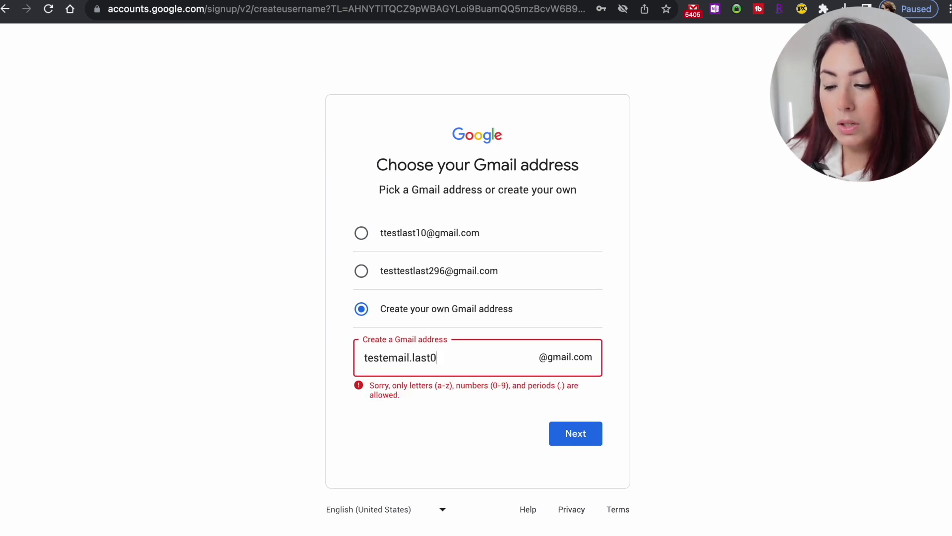
left_click(585, 439)
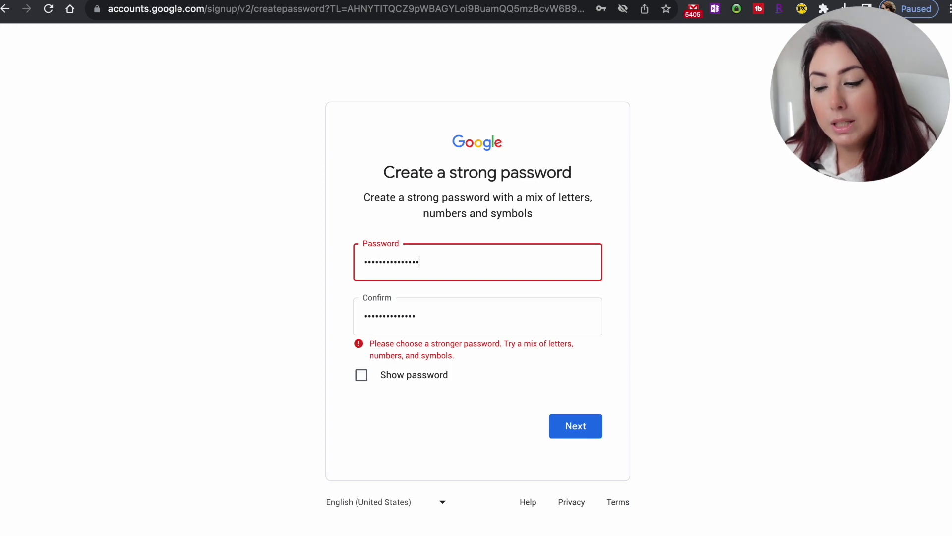
Enter and confirm the child's account password, then continue.
key("Tab")
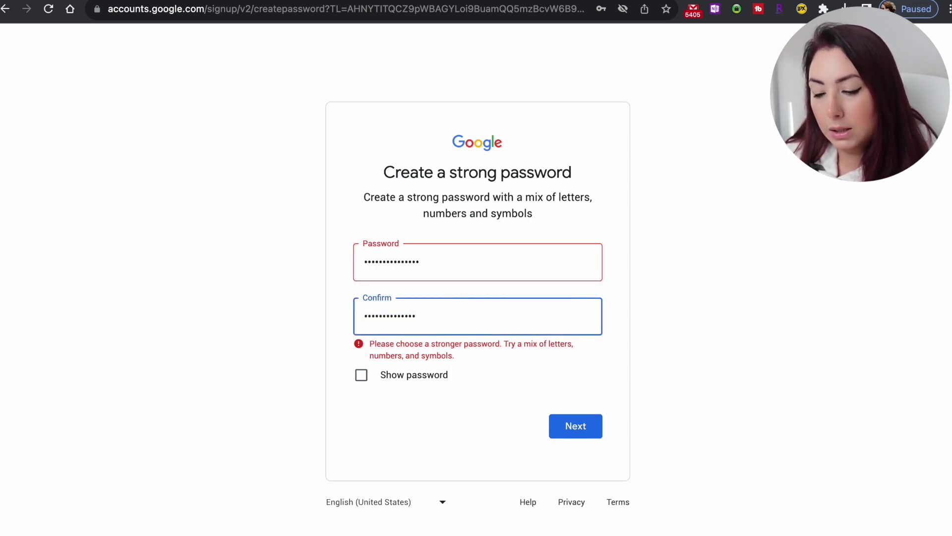
key("Tab")
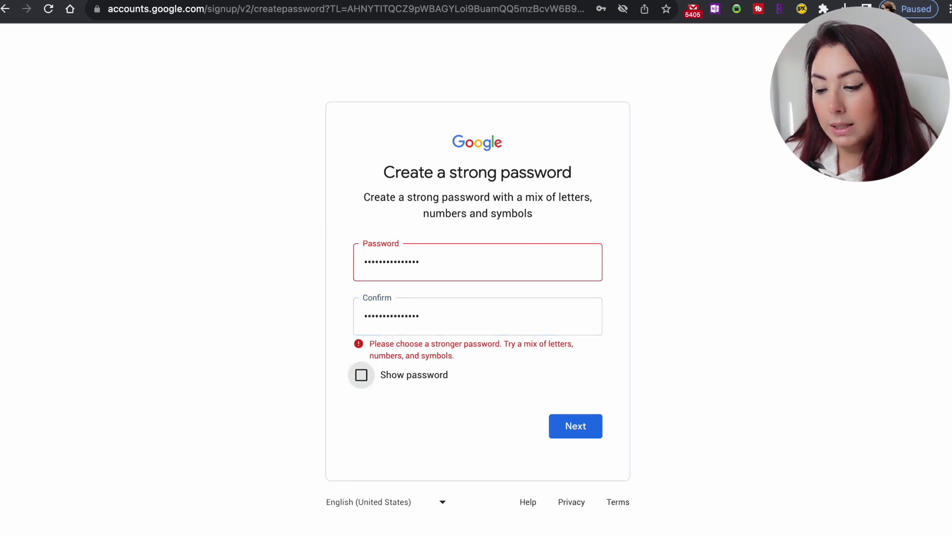
left_click(570, 426)
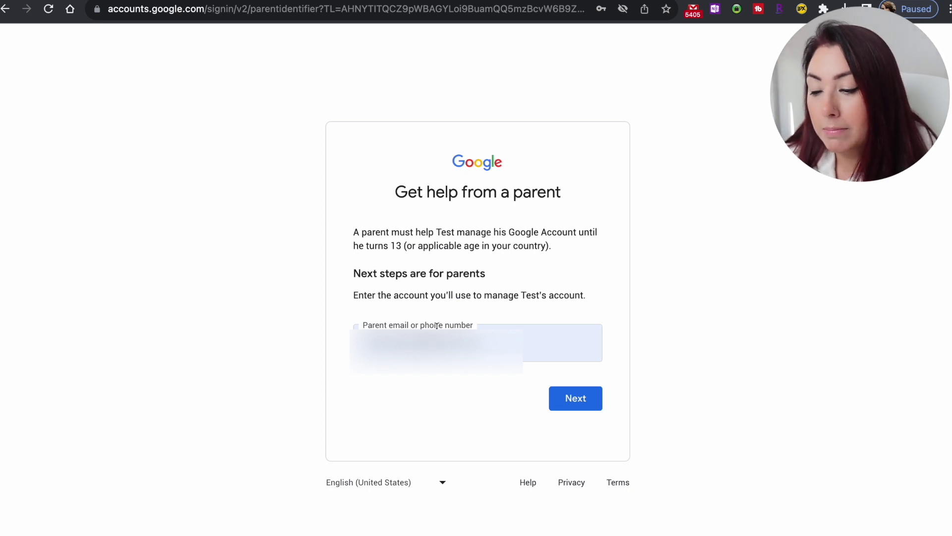
Submit the parent's email and expand the child account details on the 'Hi parent' page.
left_click(576, 404)
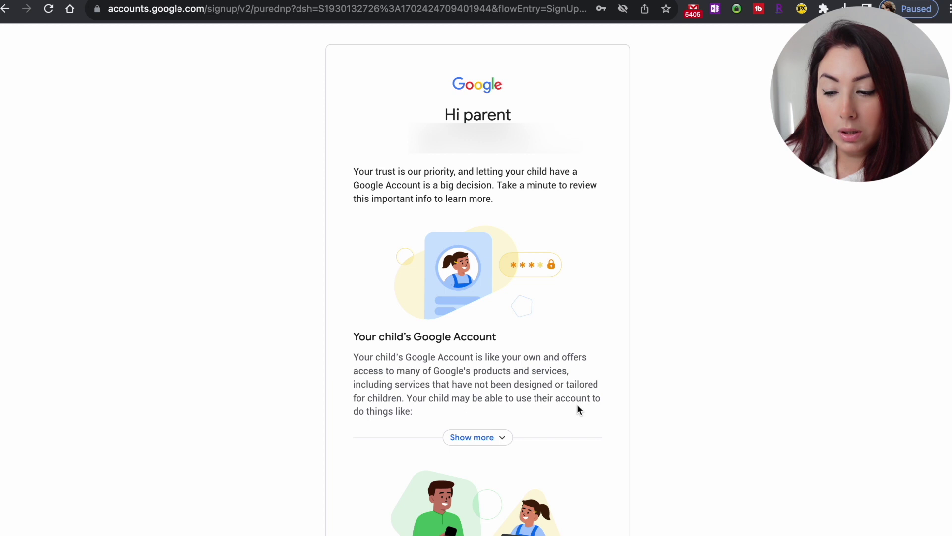
scroll(578, 410, "down", 1)
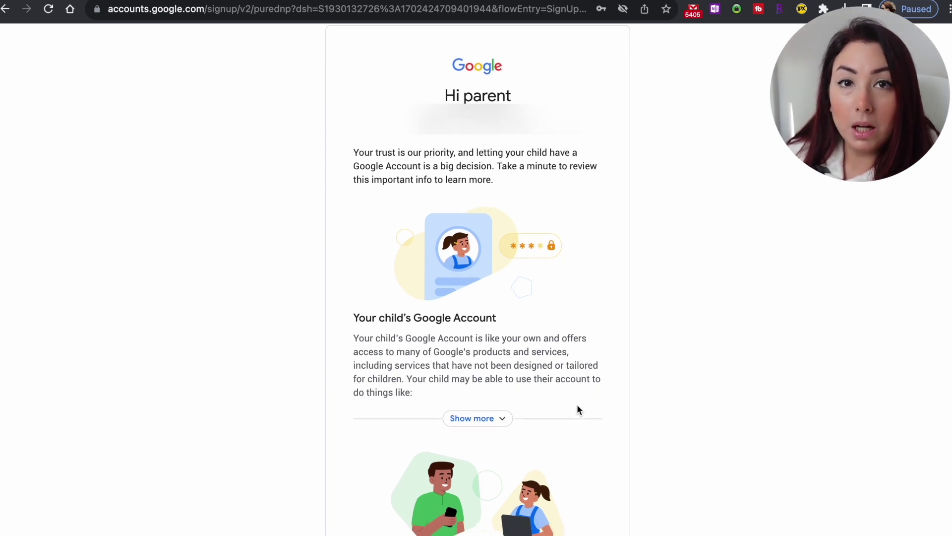
scroll(577, 410, "up", 1)
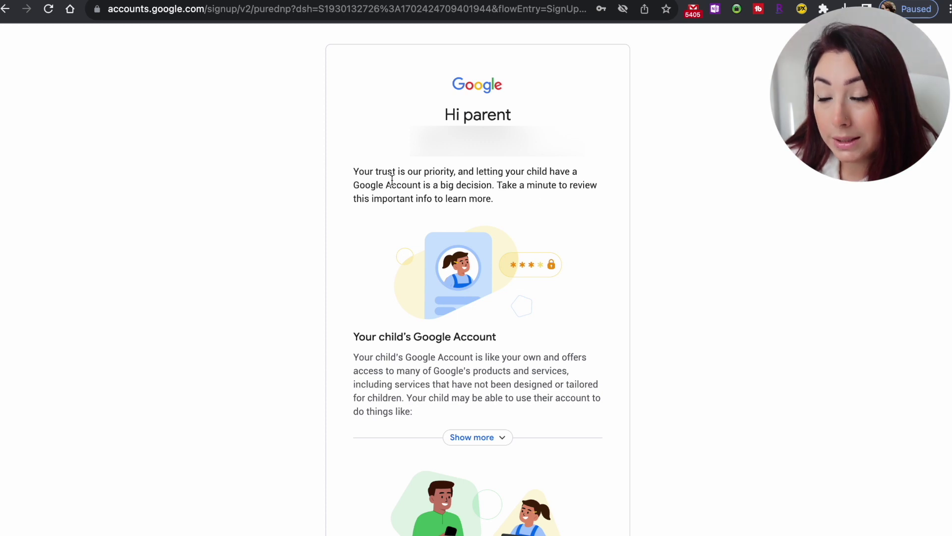
scroll(401, 262, "down", 5)
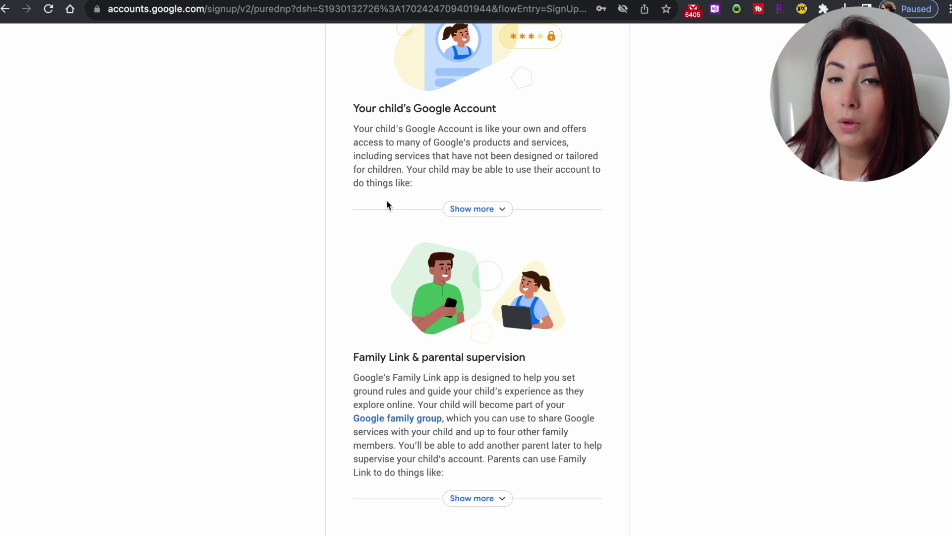
left_click(483, 209)
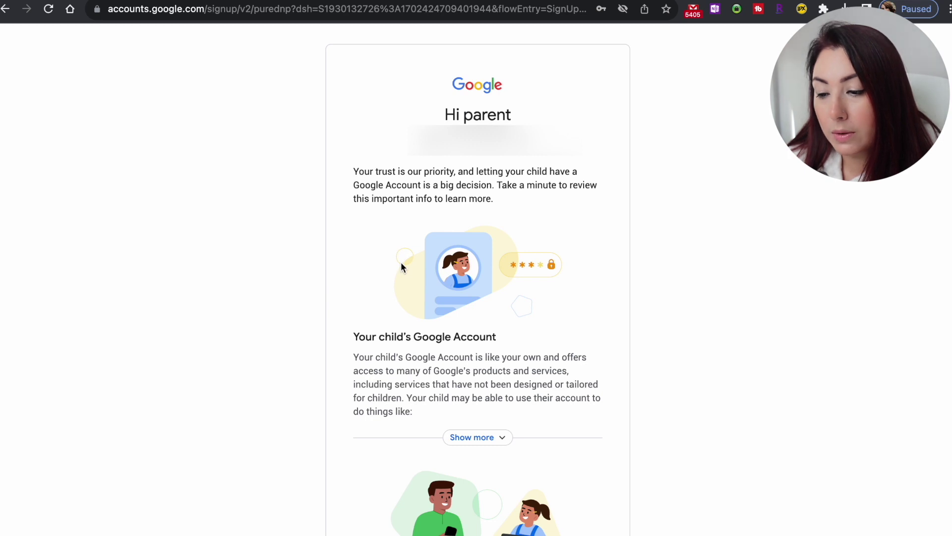
Expand the child account details and the Family Link parental supervision section.
scroll(401, 262, "down", 3)
scroll(401, 262, "down", 3)
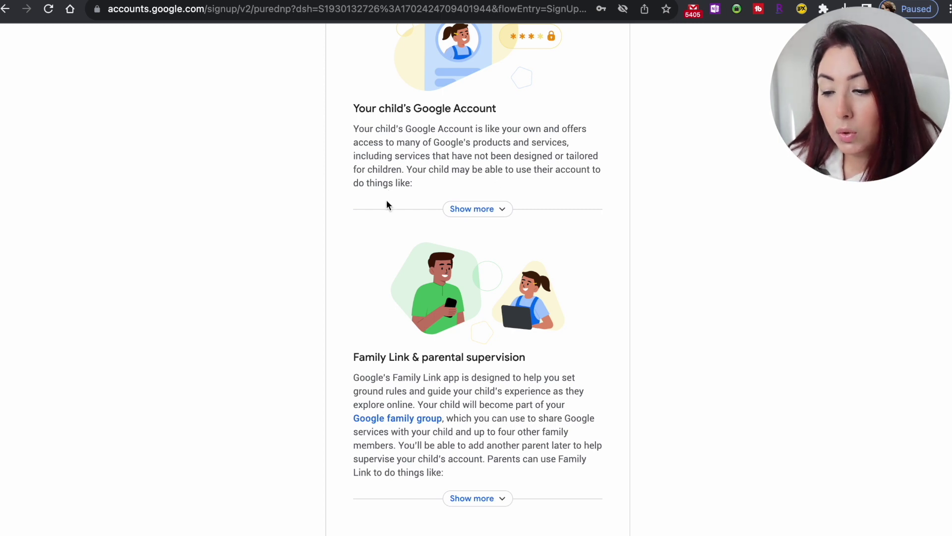
left_click(490, 209)
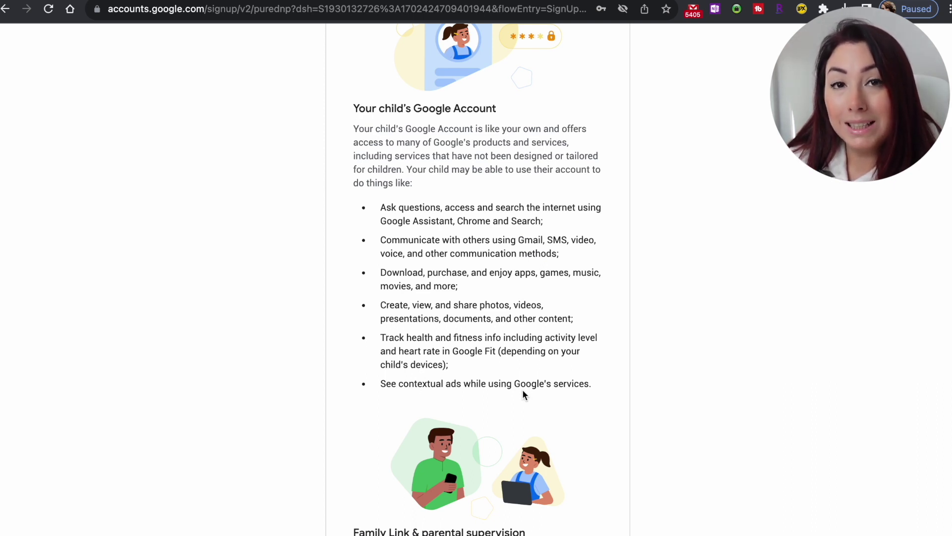
scroll(546, 439, "down", 6)
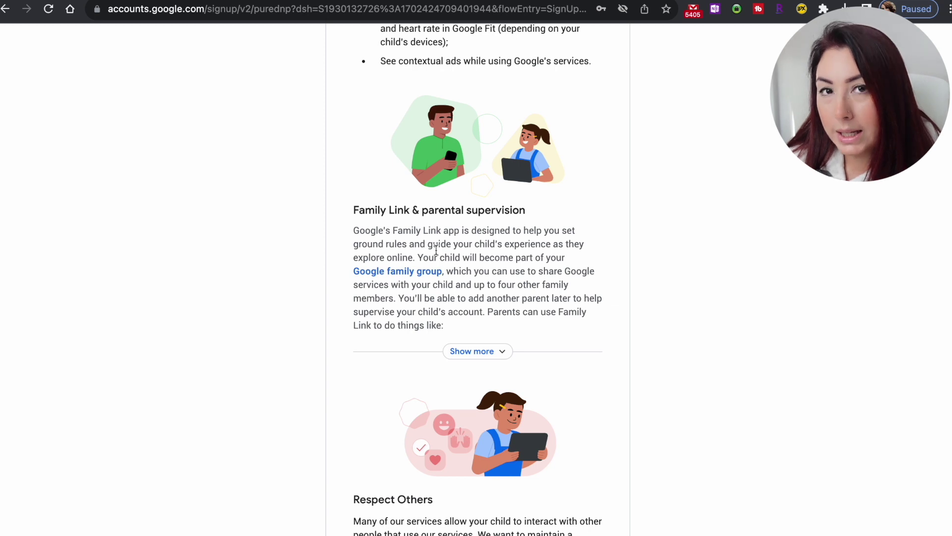
left_click(486, 350)
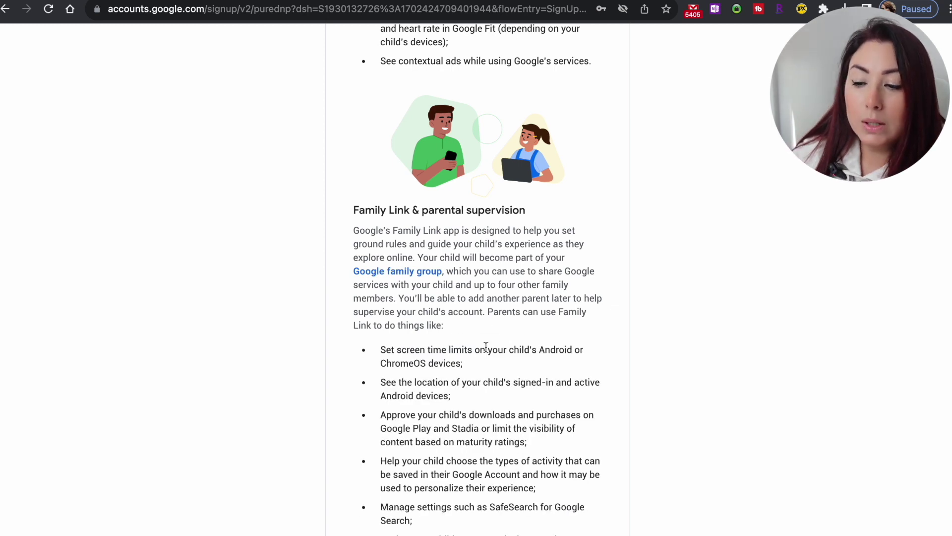
Read through the Family Link limitations, highlighting the app requirement and limited-availability notes.
scroll(486, 347, "down", 1)
scroll(486, 347, "down", 2)
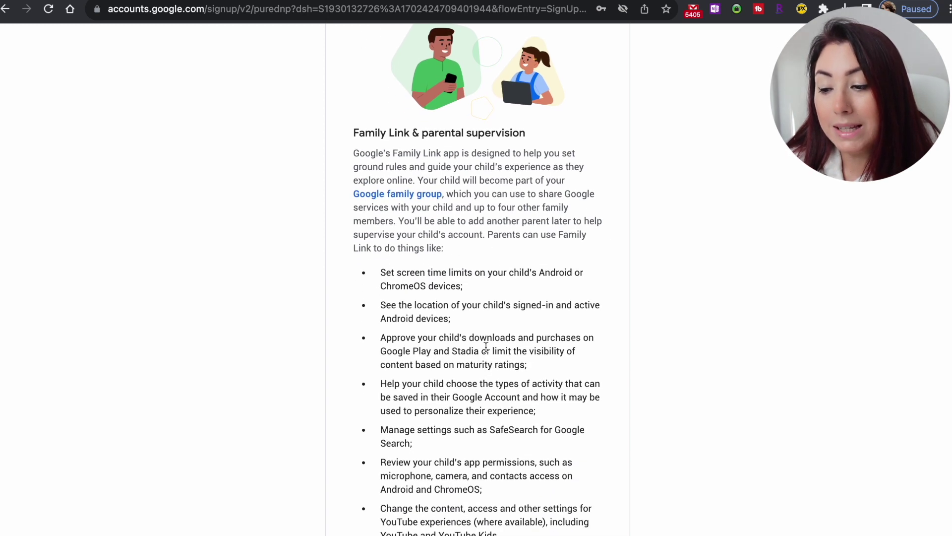
scroll(486, 346, "down", 1)
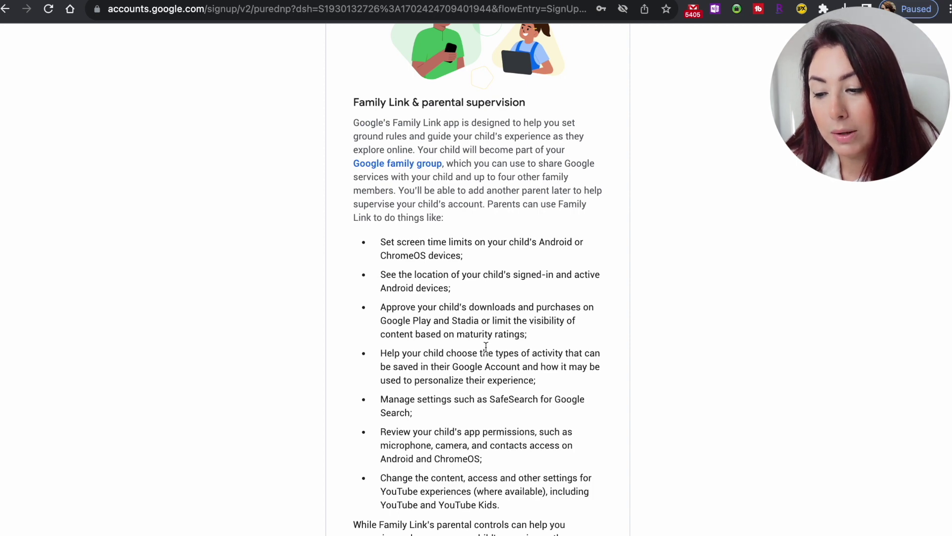
scroll(485, 346, "down", 12)
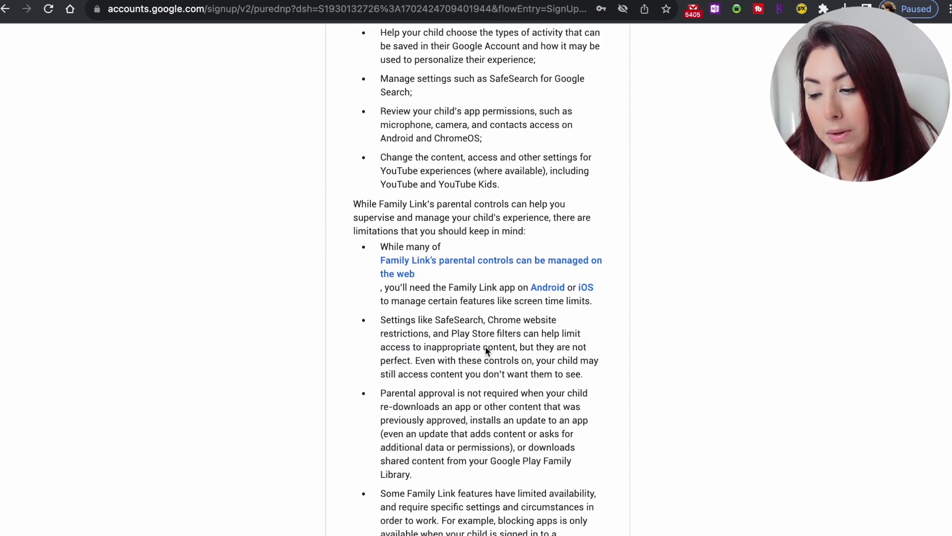
scroll(485, 346, "down", 3)
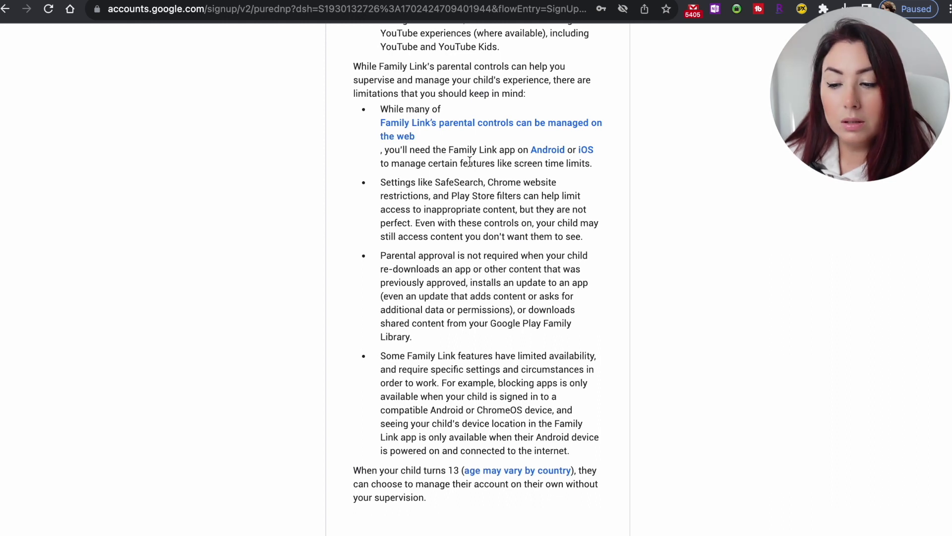
left_click_drag(447, 149, 600, 162)
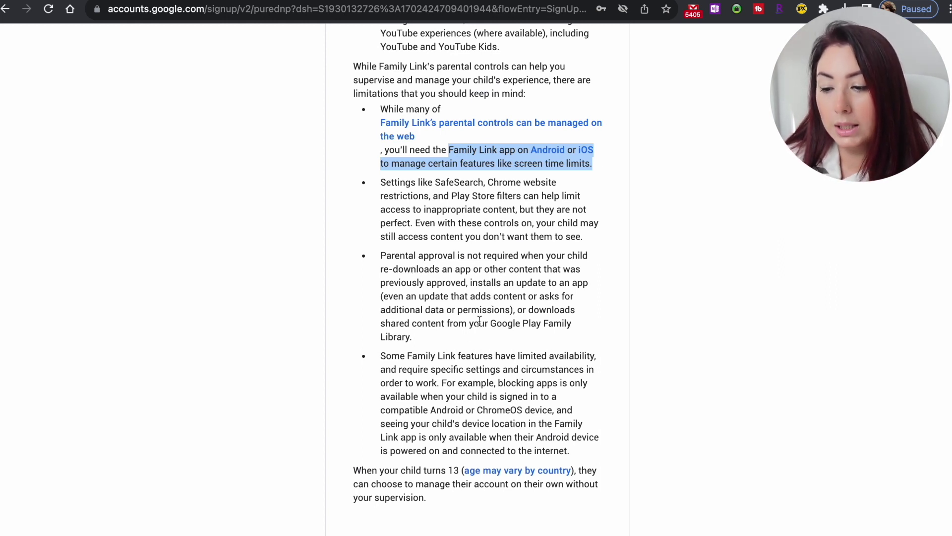
scroll(461, 351, "down", 3)
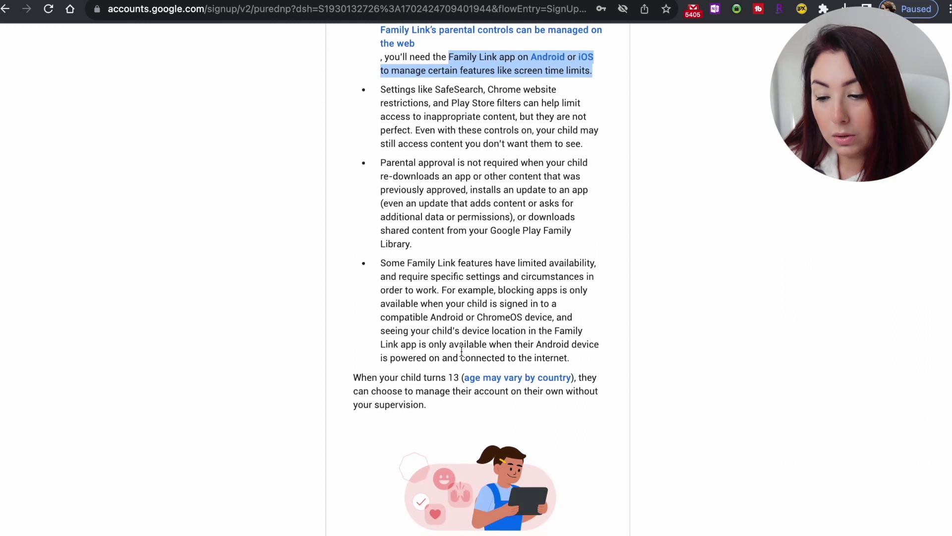
scroll(461, 351, "down", 2)
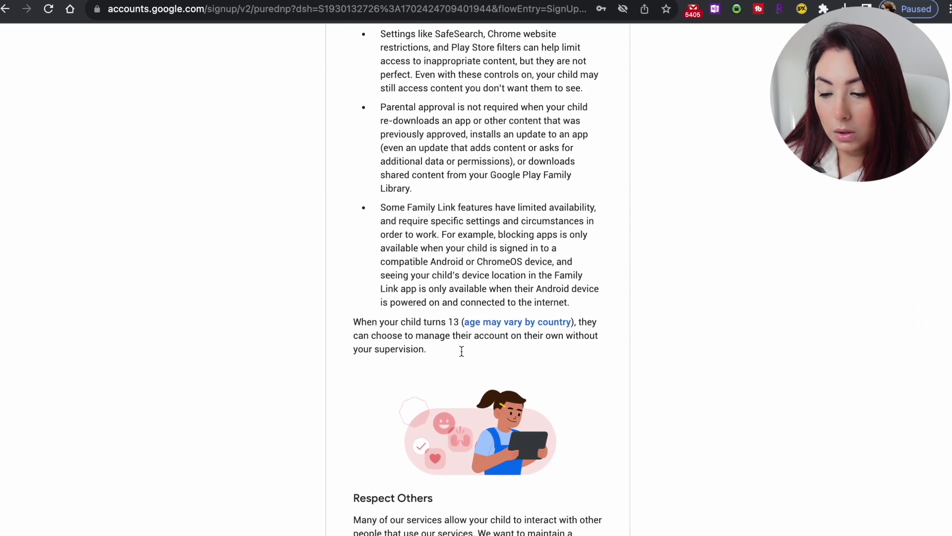
left_click_drag(380, 207, 591, 231)
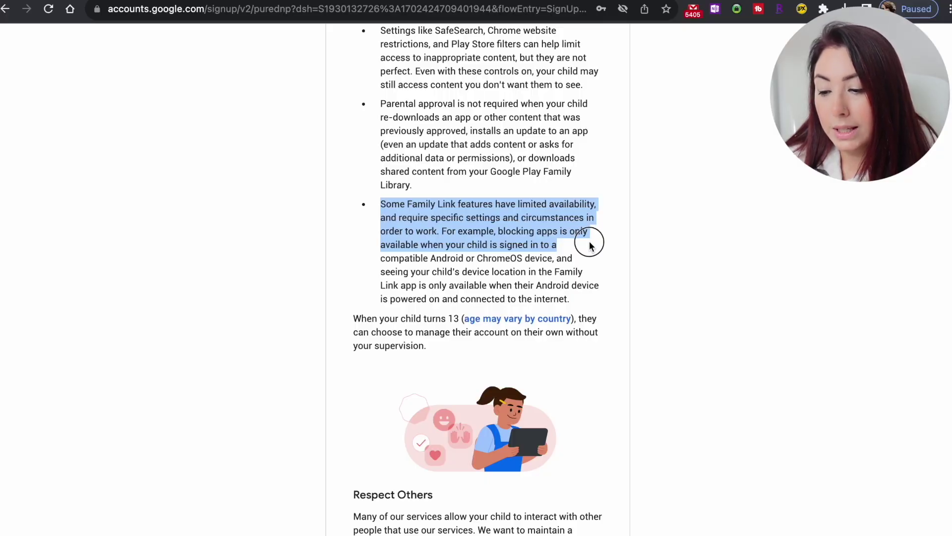
left_click_drag(590, 245, 590, 266)
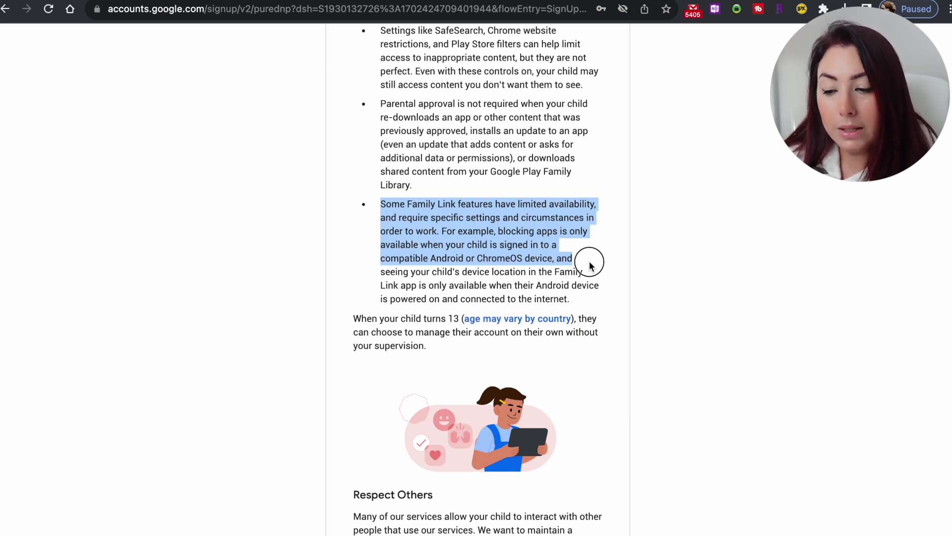
Scroll past Respect Others, Your child's privacy and Contact Us to the consent checkboxes.
left_click_drag(590, 265, 599, 301)
scroll(598, 297, "down", 2)
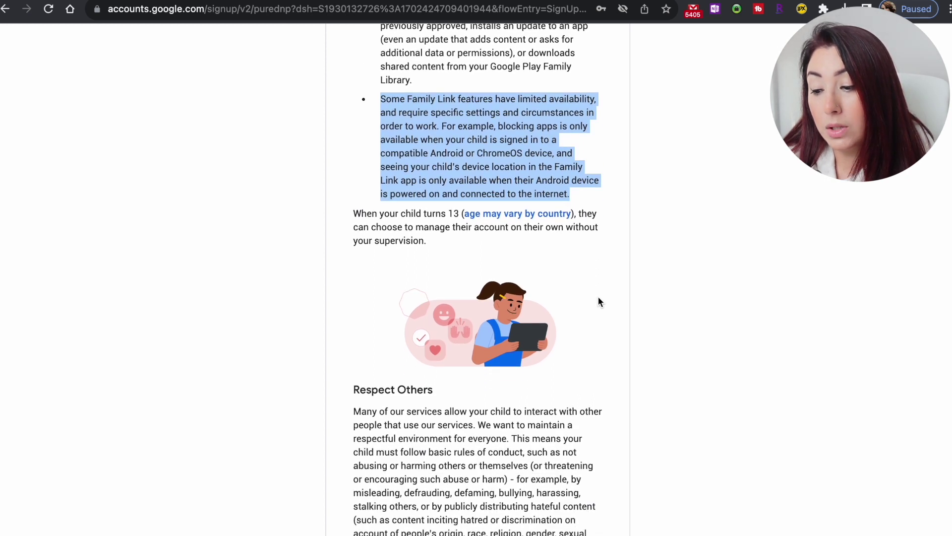
scroll(598, 298, "down", 2)
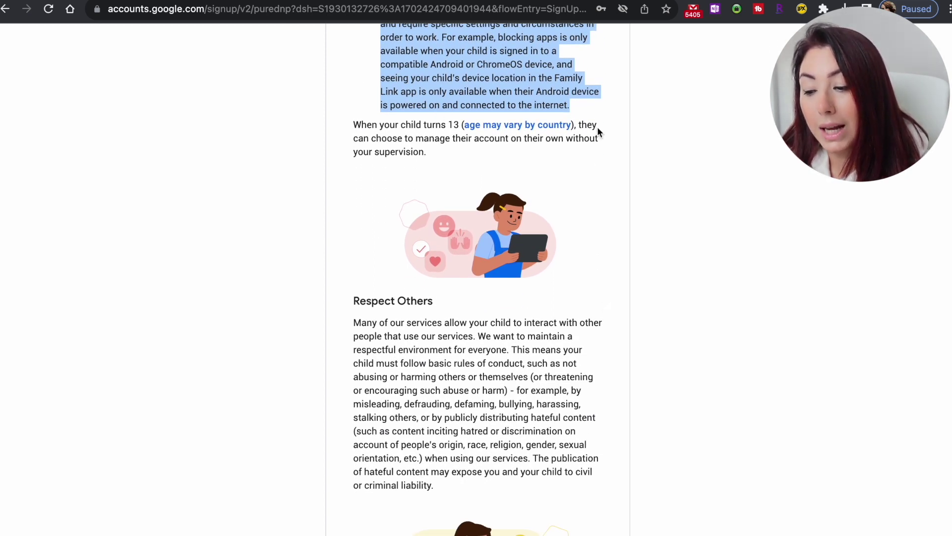
scroll(429, 198, "down", 3)
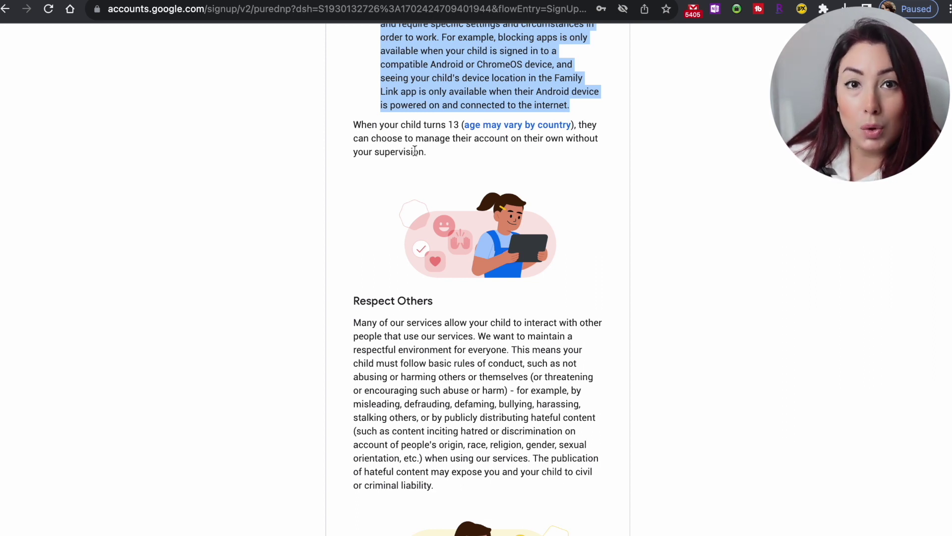
scroll(430, 196, "down", 3)
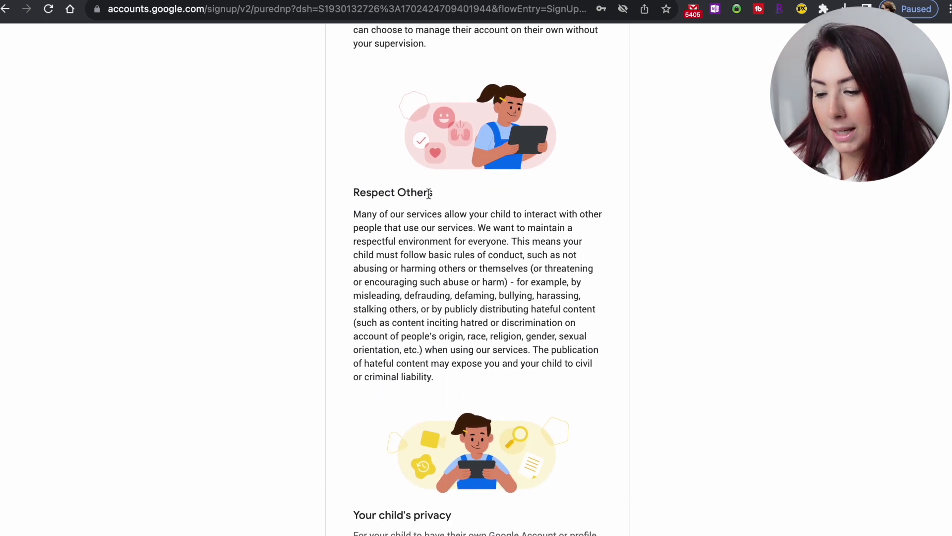
scroll(441, 237, "down", 2)
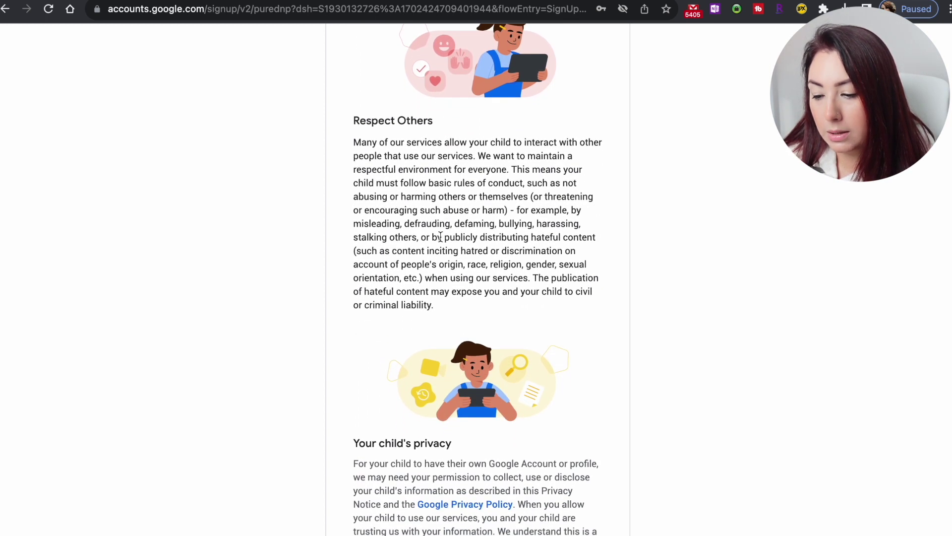
scroll(440, 237, "down", 6)
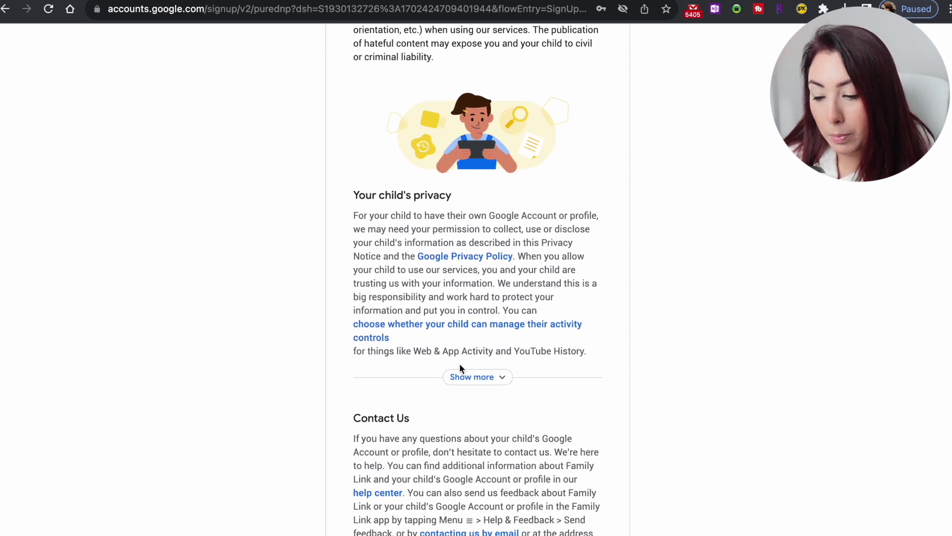
scroll(474, 382, "down", 6)
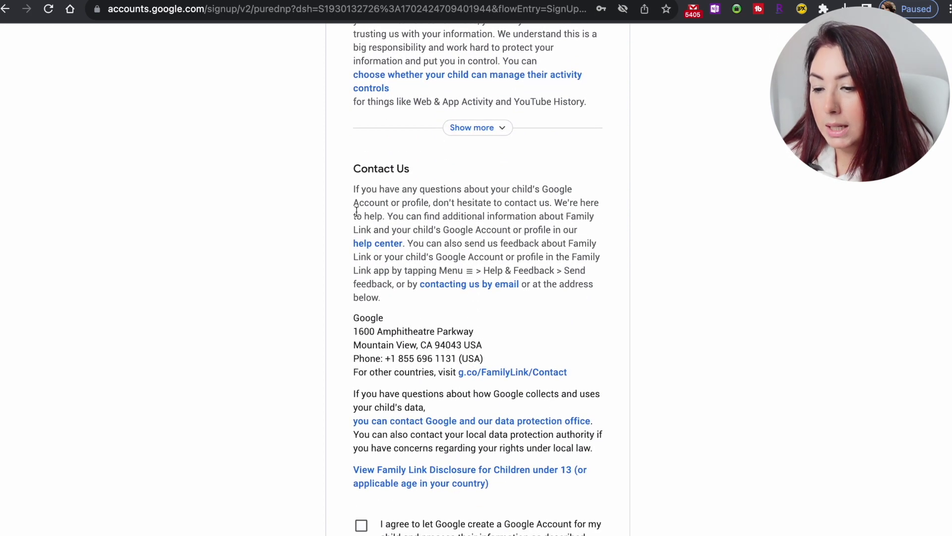
scroll(407, 236, "down", 10)
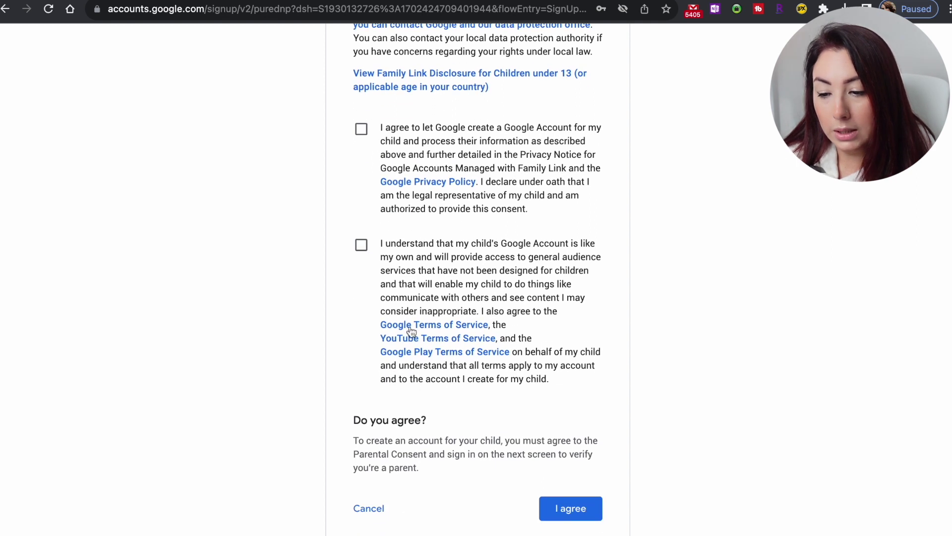
Tick both parental consent checkboxes and agree.
left_click(362, 131)
left_click(362, 246)
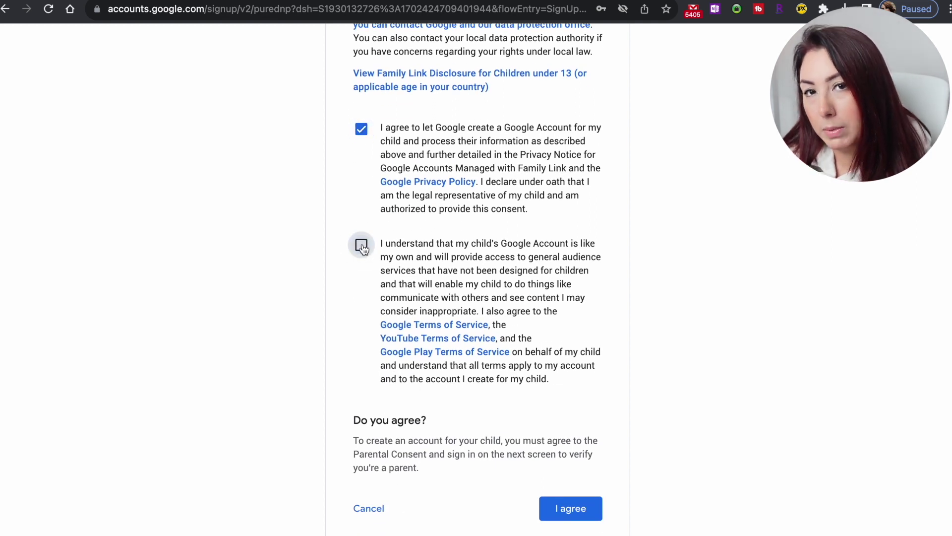
scroll(363, 248, "down", 1)
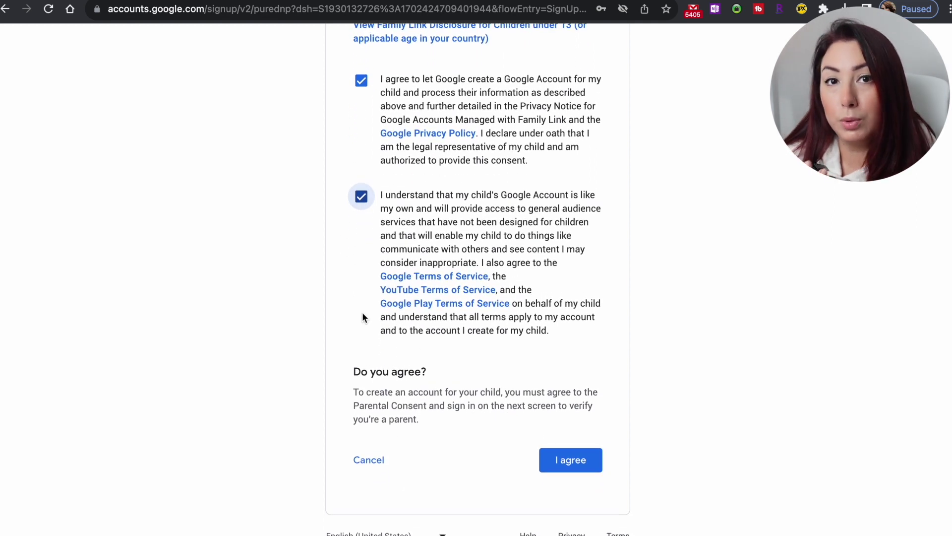
left_click(565, 465)
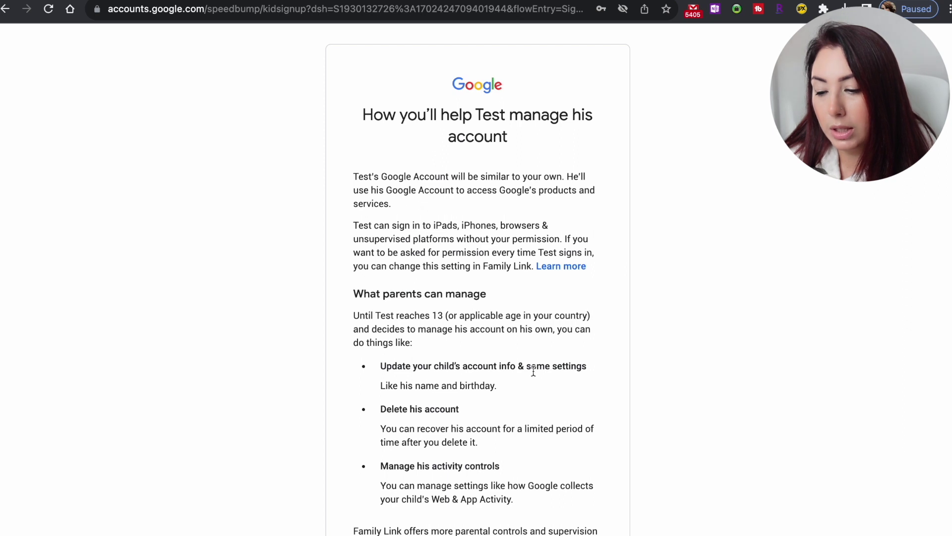
scroll(532, 372, "down", 3)
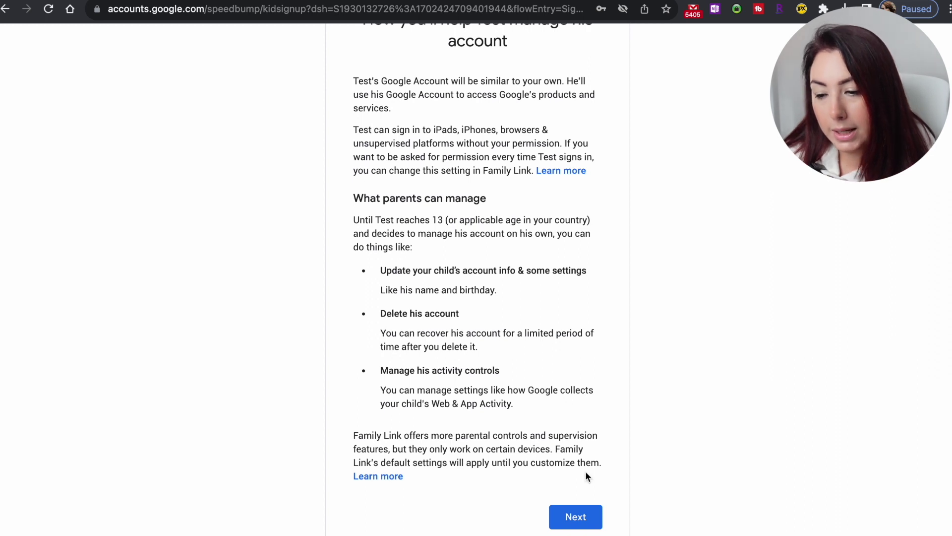
left_click(574, 519)
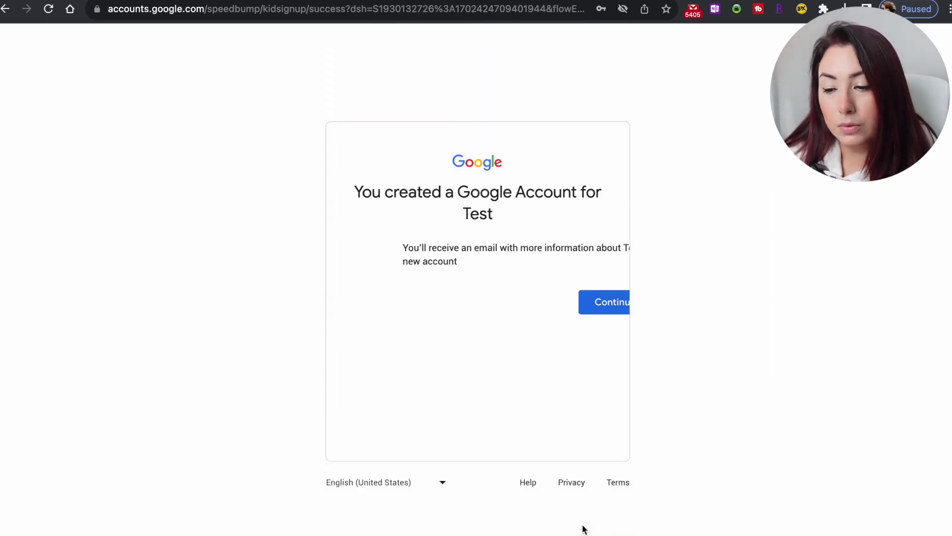
Enter Test's newly created account and accept Chrome's separate profile prompt.
double_click(493, 214)
left_click(583, 299)
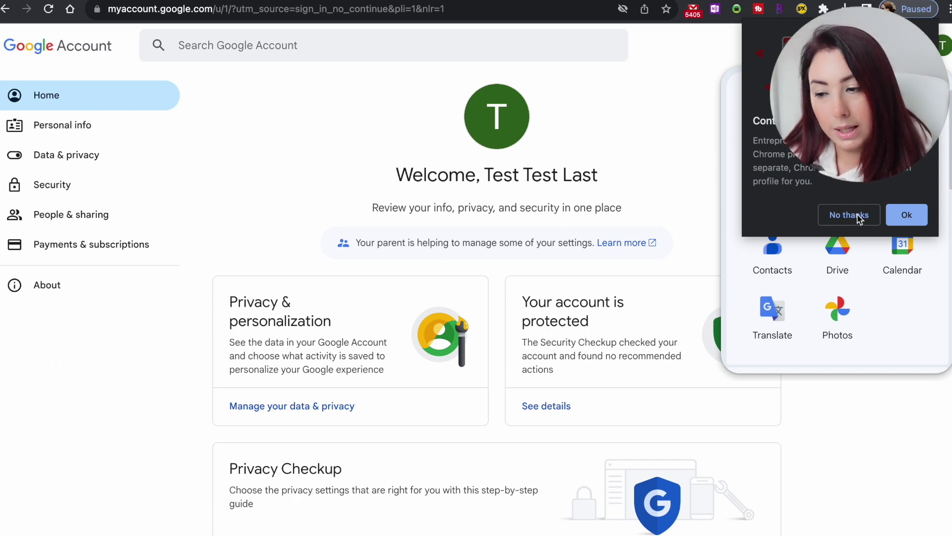
left_click(906, 222)
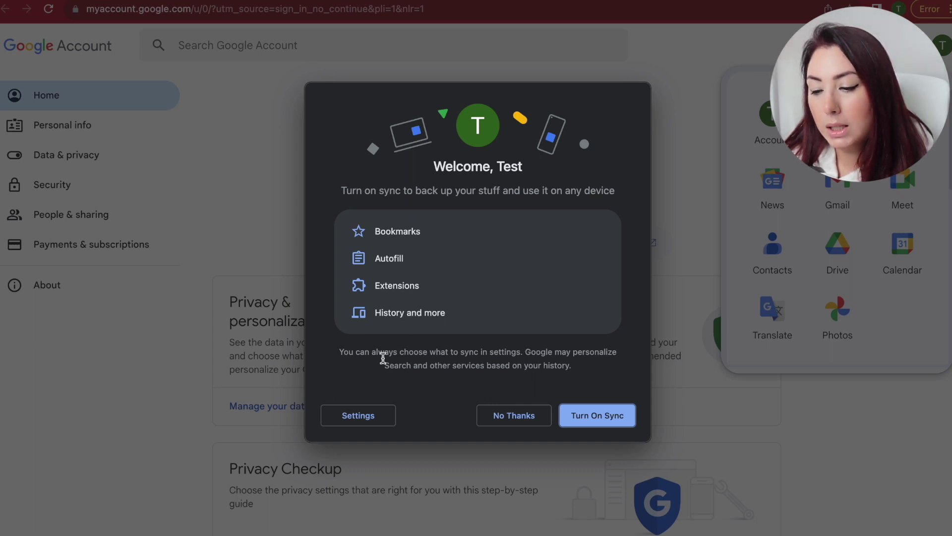
Skip Chrome sync and rename the new profile to 'Child1'.
left_click(532, 428)
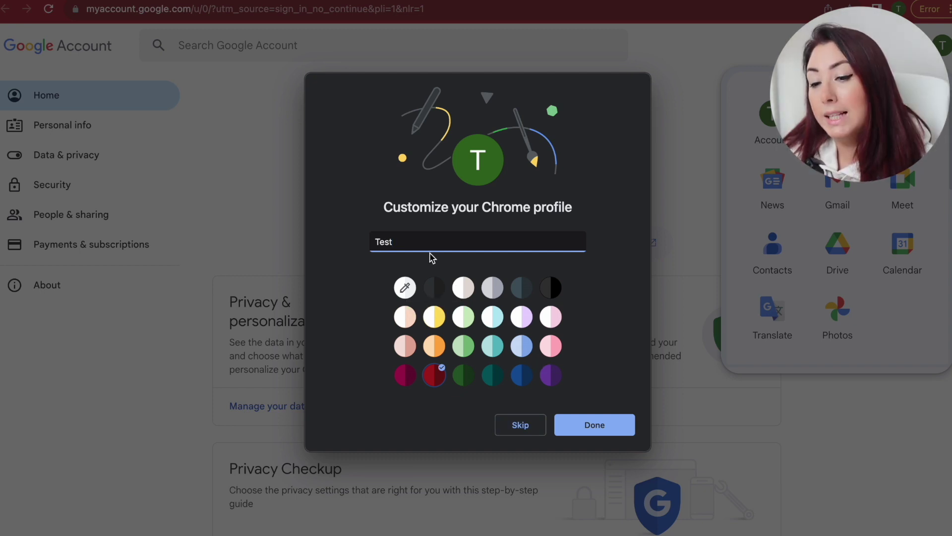
type("chi")
key("BackSpace")
key("BackSpace")
key("BackSpace")
type("Child1")
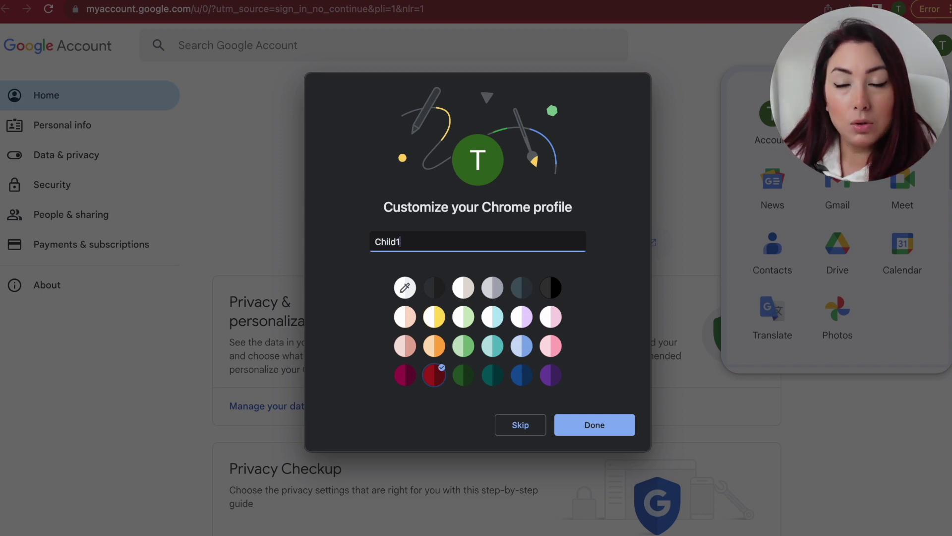